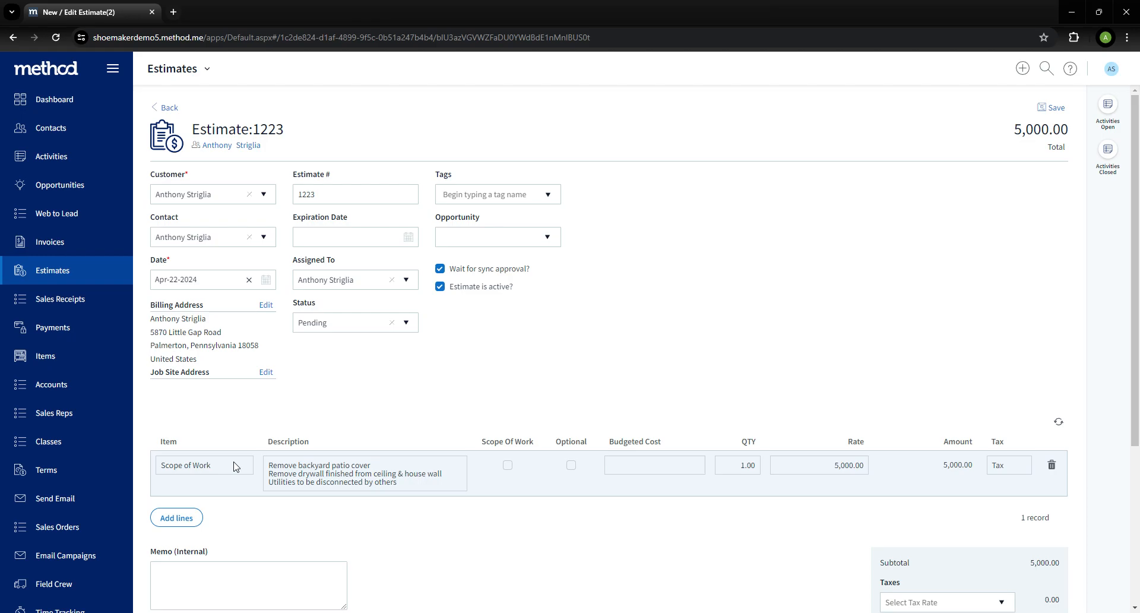
Open the printable estimate preview and return to the estimate tab
{"action": "left_click", "coordinate": [273, 472]}
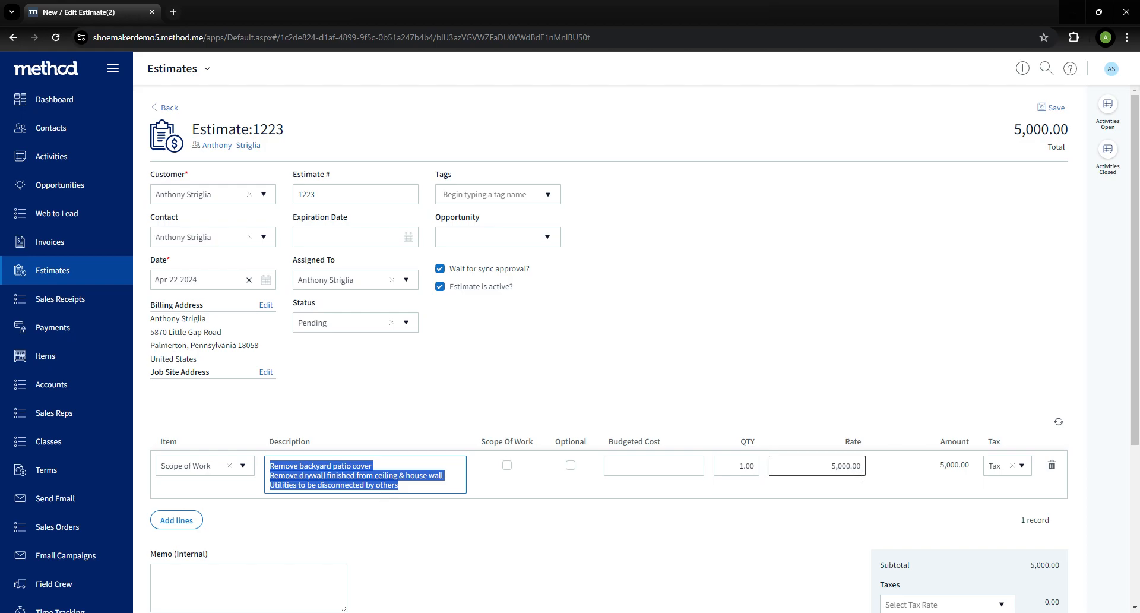
{"action": "left_click", "coordinate": [810, 423]}
{"action": "scroll", "coordinate": [820, 434], "scroll_direction": "down", "scroll_amount": 4}
{"action": "left_click", "coordinate": [930, 577]}
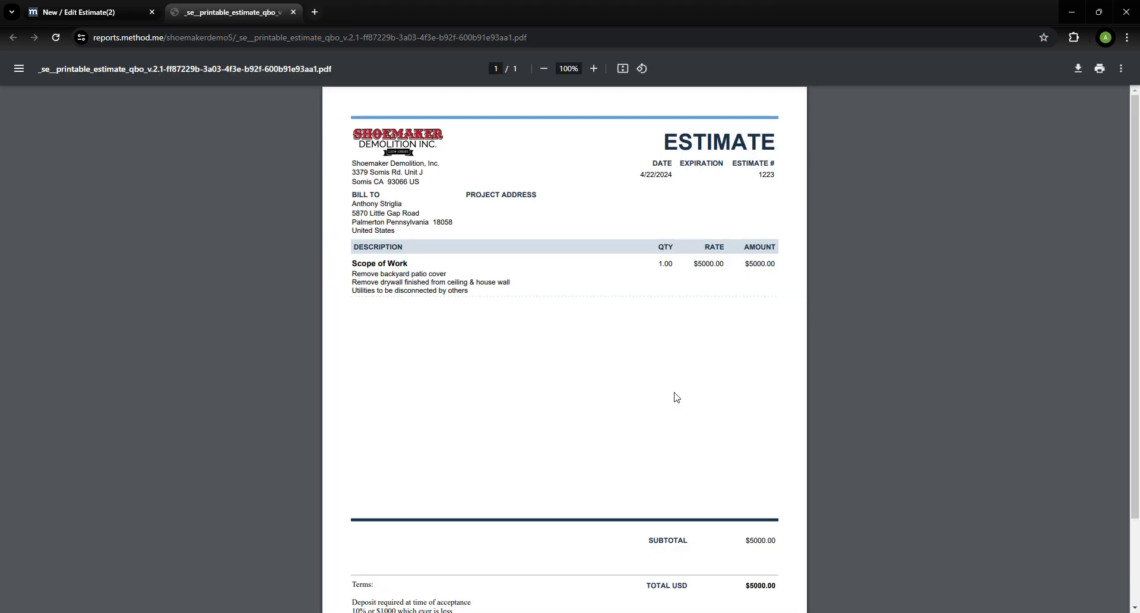
{"action": "scroll", "coordinate": [689, 421], "scroll_direction": "down", "scroll_amount": 2}
{"action": "scroll", "coordinate": [700, 450], "scroll_direction": "up", "scroll_amount": 2}
{"action": "key", "text": "ctrl+shift+Tab"}
{"action": "left_click", "coordinate": [303, 250]}
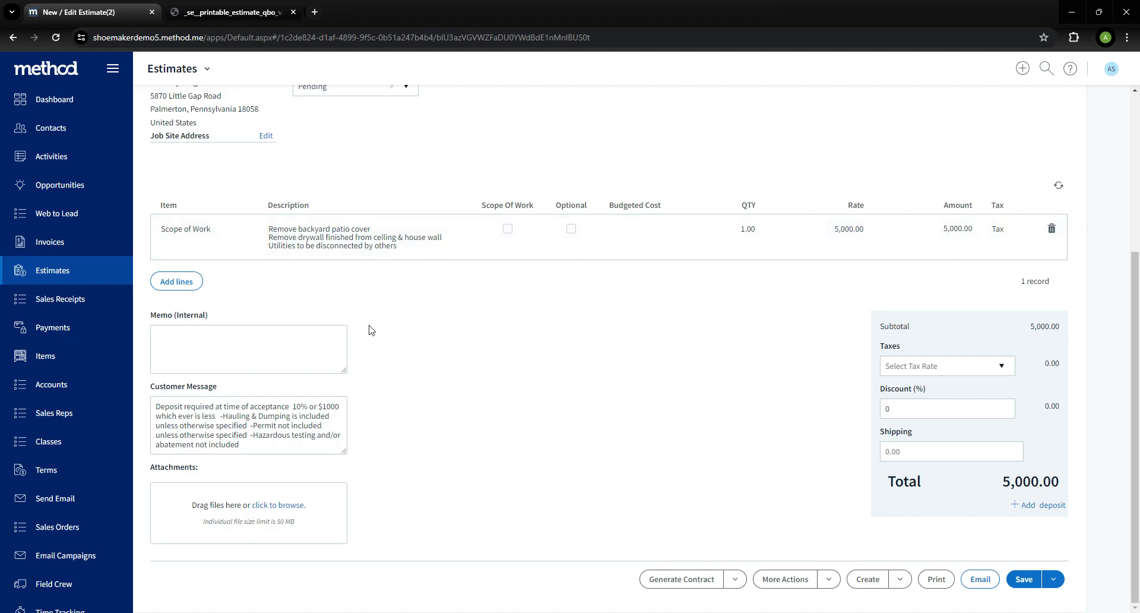
Add new line rows and fill the first one with the Labor item at a rate of 2,000.00
{"action": "left_click", "coordinate": [181, 282]}
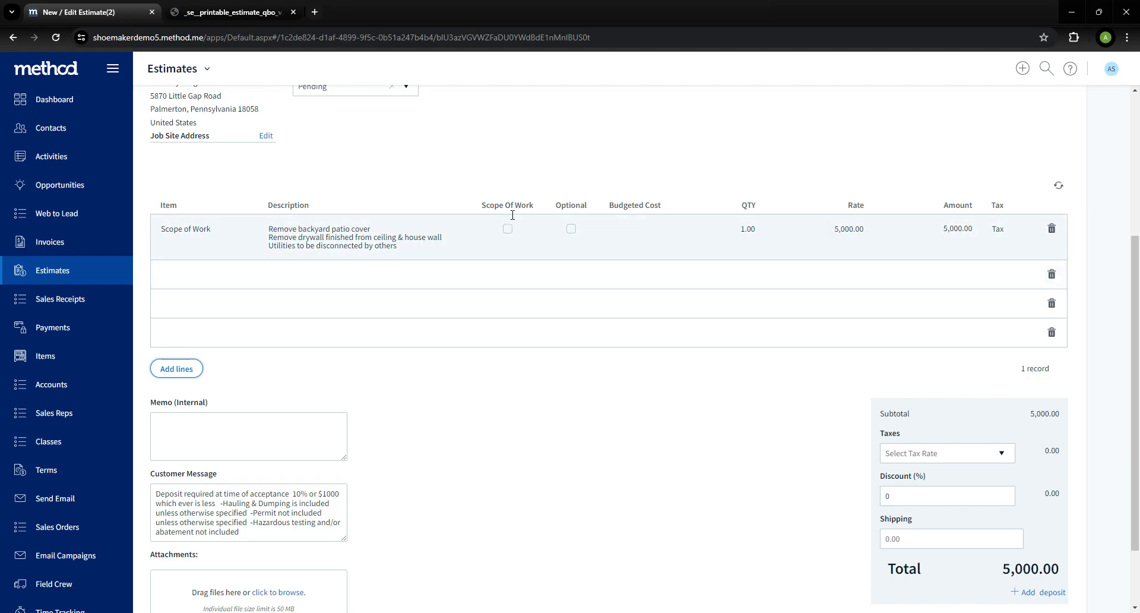
{"action": "left_click", "coordinate": [238, 276]}
{"action": "left_click", "coordinate": [238, 276]}
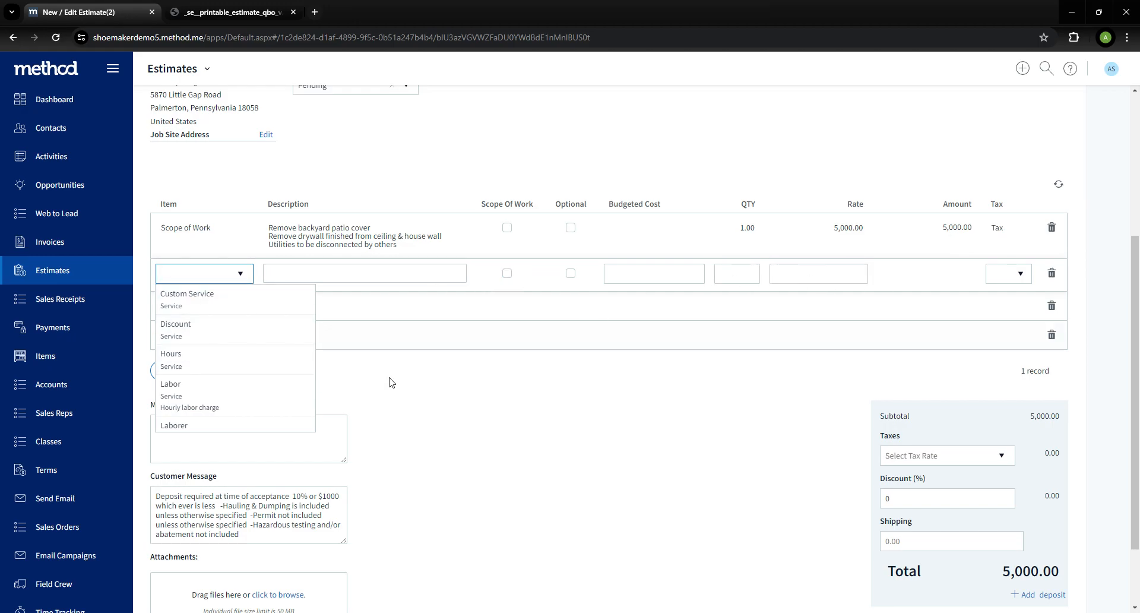
{"action": "scroll", "coordinate": [261, 368], "scroll_direction": "down", "scroll_amount": 1}
{"action": "left_click", "coordinate": [240, 337]}
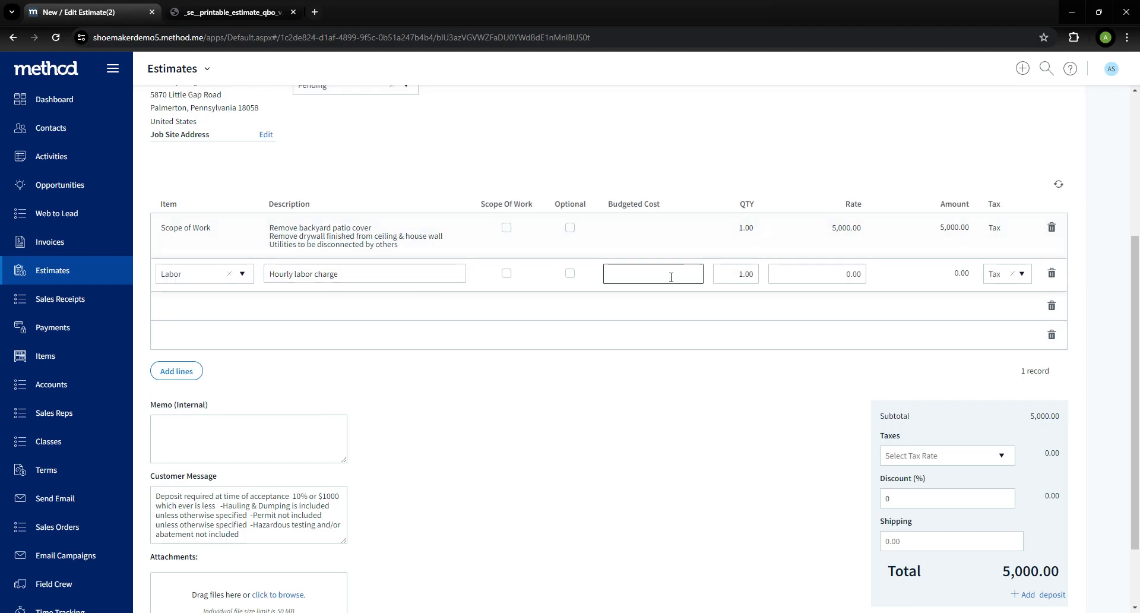
{"action": "left_click", "coordinate": [824, 286]}
{"action": "type", "text": "20"}
Move the first two description lines from the Scope of Work row into the Labor row's description
{"action": "left_click", "coordinate": [396, 247]}
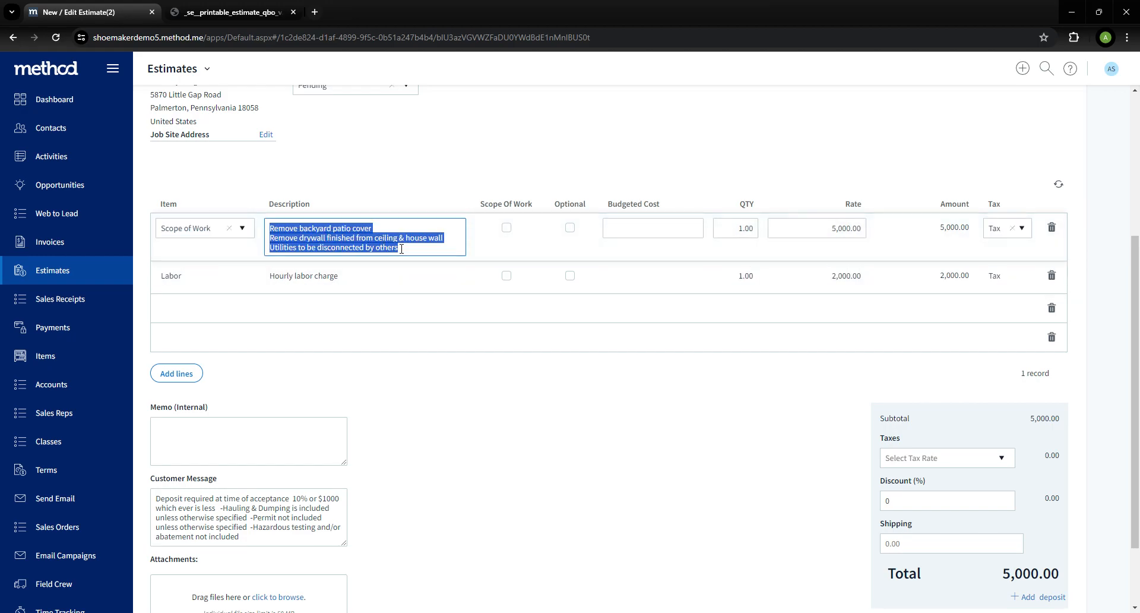
{"action": "left_click_drag", "start_coordinate": [447, 240], "coordinate": [263, 233]}
{"action": "left_click", "coordinate": [419, 248]}
{"action": "left_click_drag", "start_coordinate": [443, 238], "coordinate": [276, 228]}
{"action": "key", "text": "ctrl+c"}
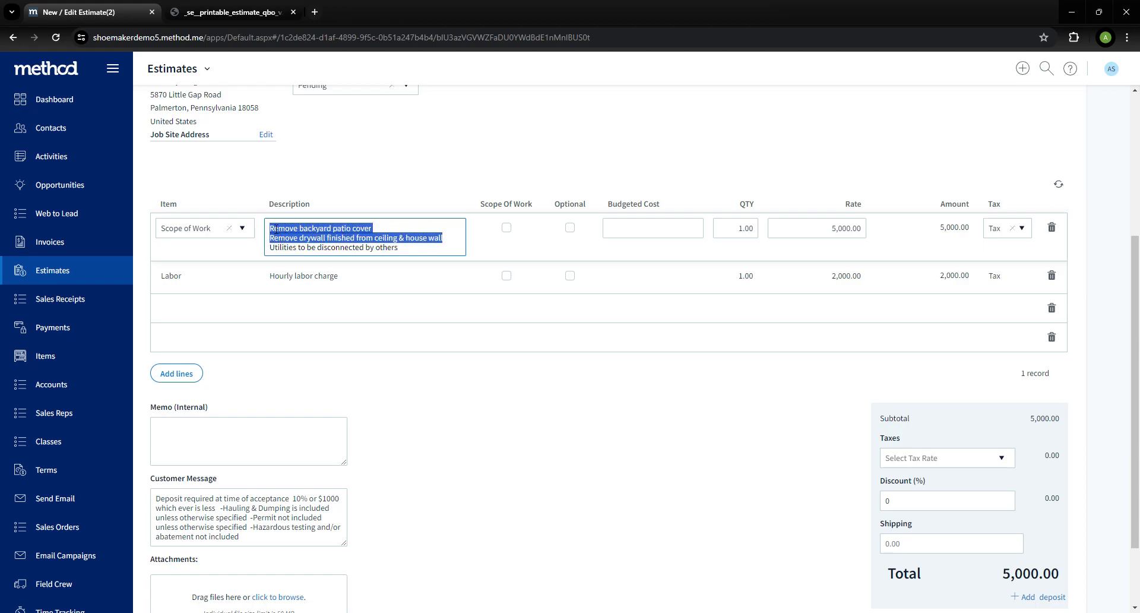
{"action": "key", "text": "BackSpace"}
{"action": "left_click", "coordinate": [333, 267]}
{"action": "left_click_drag", "start_coordinate": [339, 266], "coordinate": [264, 276]}
{"action": "key", "text": "ctrl+v"}
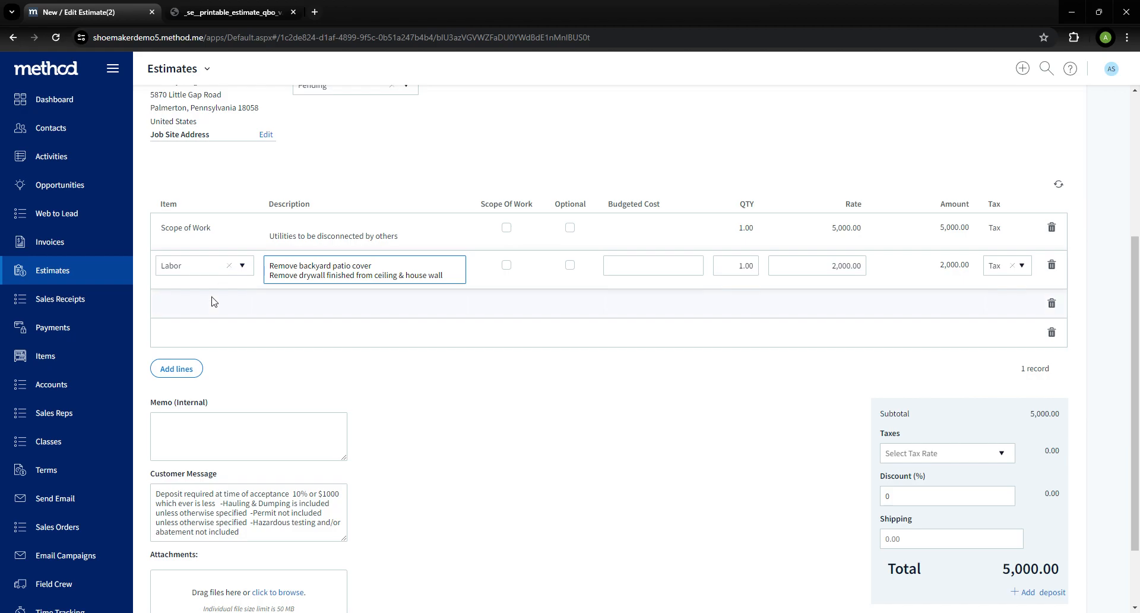
Fill the next row with the Operator and Equipment item, description corrected to Job Equipment, at a rate of 2000
{"action": "left_click", "coordinate": [236, 309]}
{"action": "left_click", "coordinate": [236, 309]}
{"action": "scroll", "coordinate": [241, 354], "scroll_direction": "down", "scroll_amount": 5}
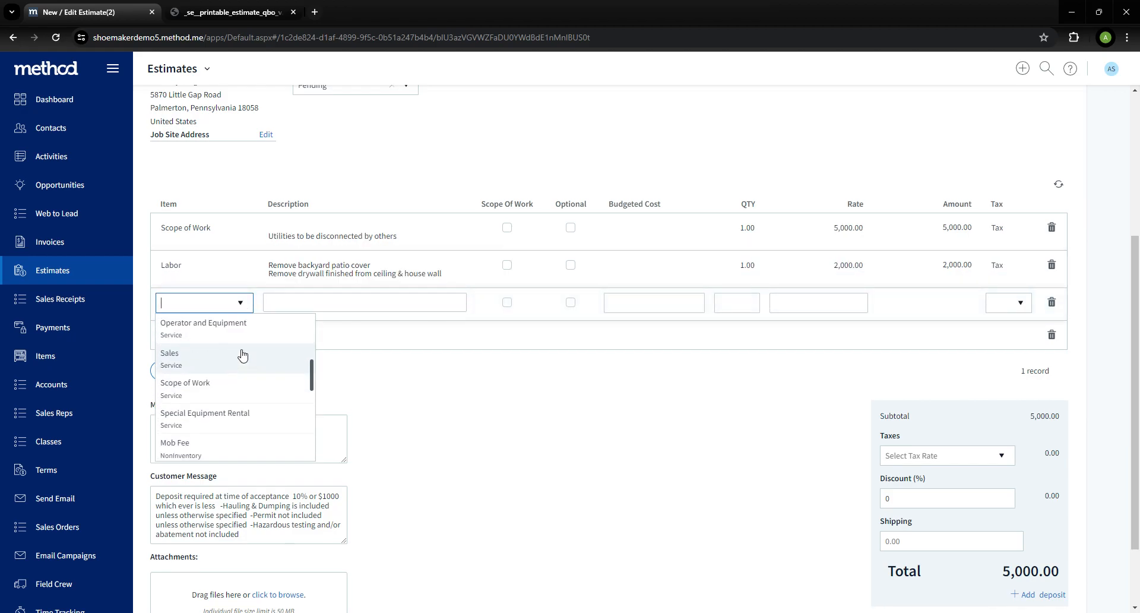
{"action": "left_click", "coordinate": [242, 383]}
{"action": "left_click", "coordinate": [312, 309]}
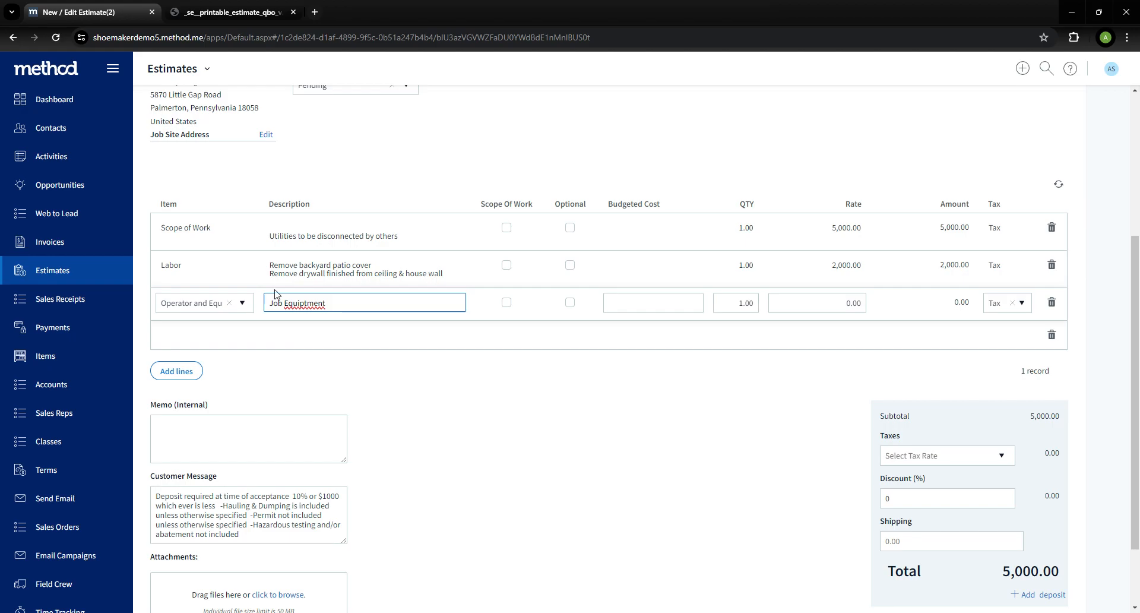
{"action": "right_click", "coordinate": [304, 306]}
{"action": "left_click", "coordinate": [351, 324]}
{"action": "left_click", "coordinate": [823, 314]}
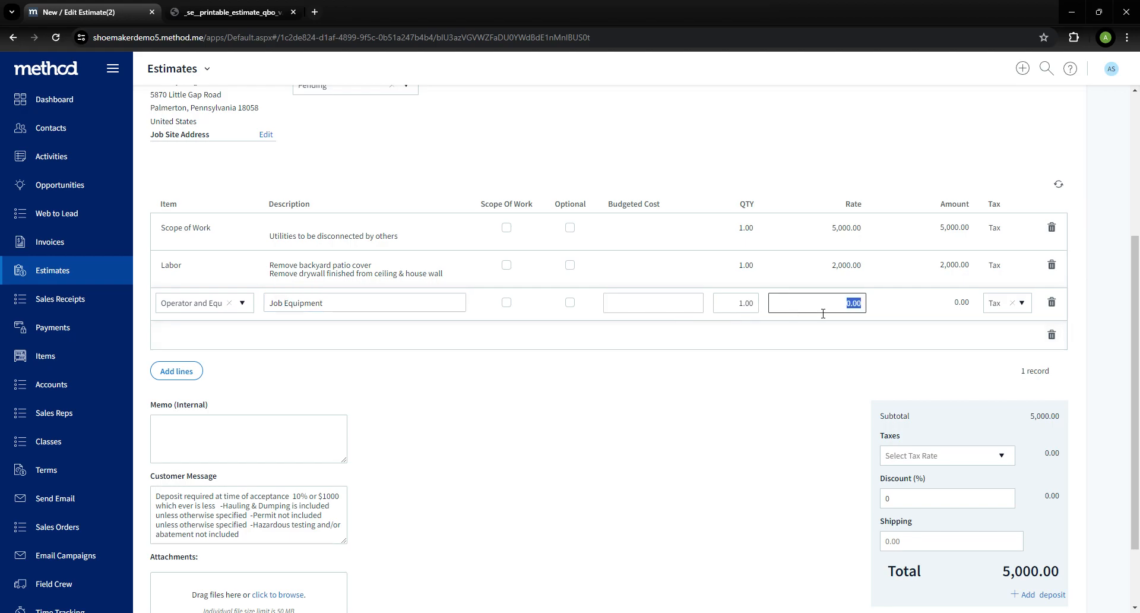
{"action": "type", "text": "2000"}
Fill the following row with the Additional Hauling item at a rate of 1,000.00
{"action": "left_click", "coordinate": [265, 344]}
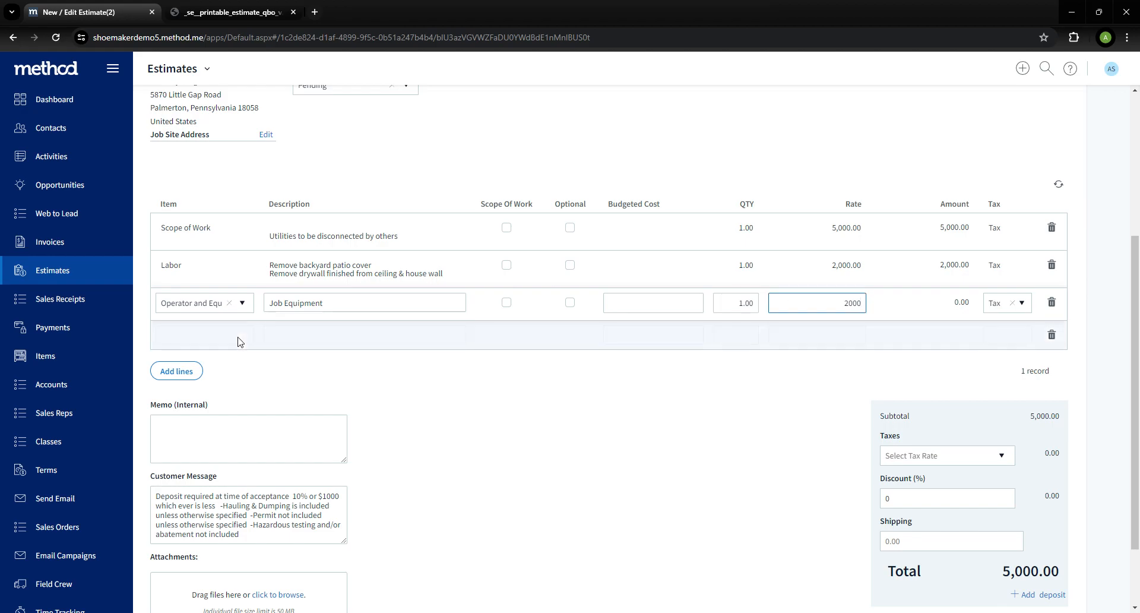
{"action": "left_click", "coordinate": [245, 342]}
{"action": "scroll", "coordinate": [217, 386], "scroll_direction": "down", "scroll_amount": 4}
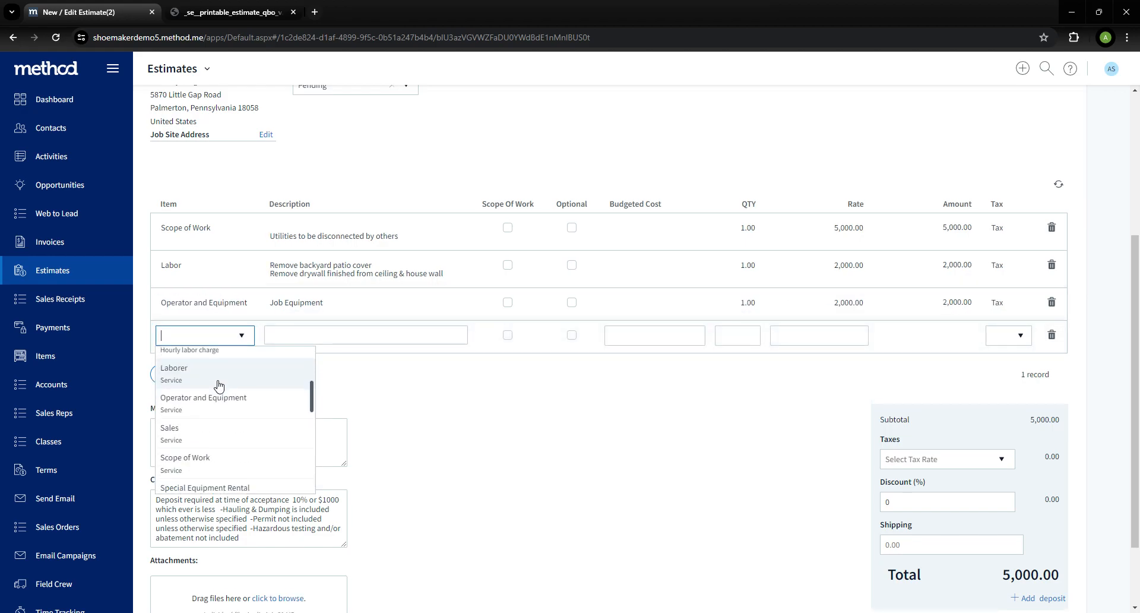
{"action": "scroll", "coordinate": [218, 386], "scroll_direction": "down", "scroll_amount": 3}
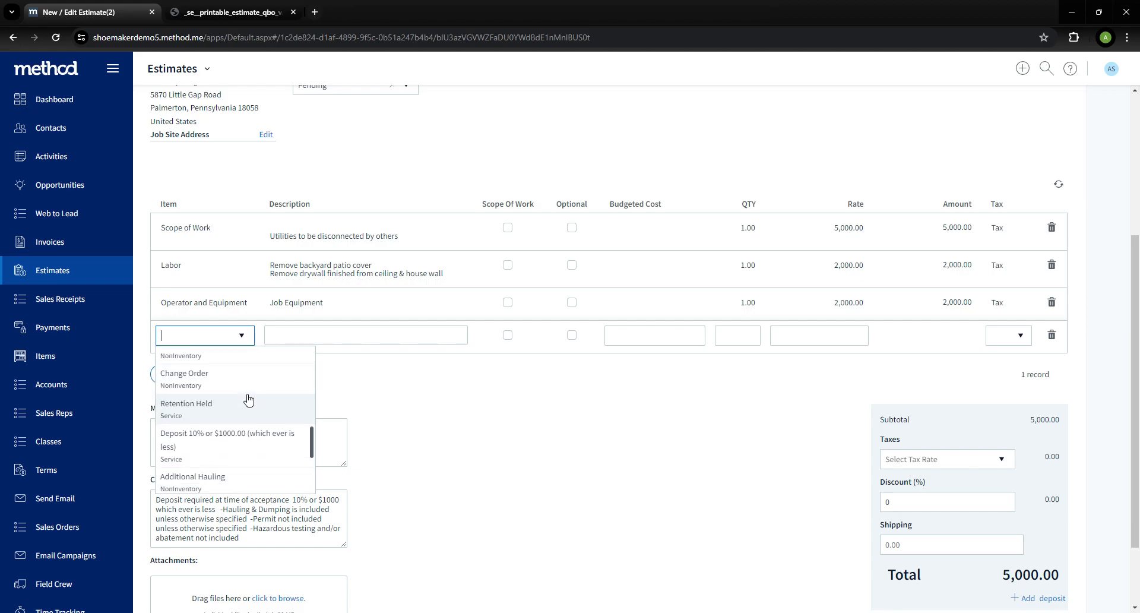
{"action": "scroll", "coordinate": [240, 451], "scroll_direction": "down", "scroll_amount": 1}
{"action": "left_click", "coordinate": [239, 472]}
{"action": "left_click", "coordinate": [350, 343]}
{"action": "left_click", "coordinate": [825, 342]}
{"action": "type", "text": "1000"}
{"action": "left_click", "coordinate": [751, 336]}
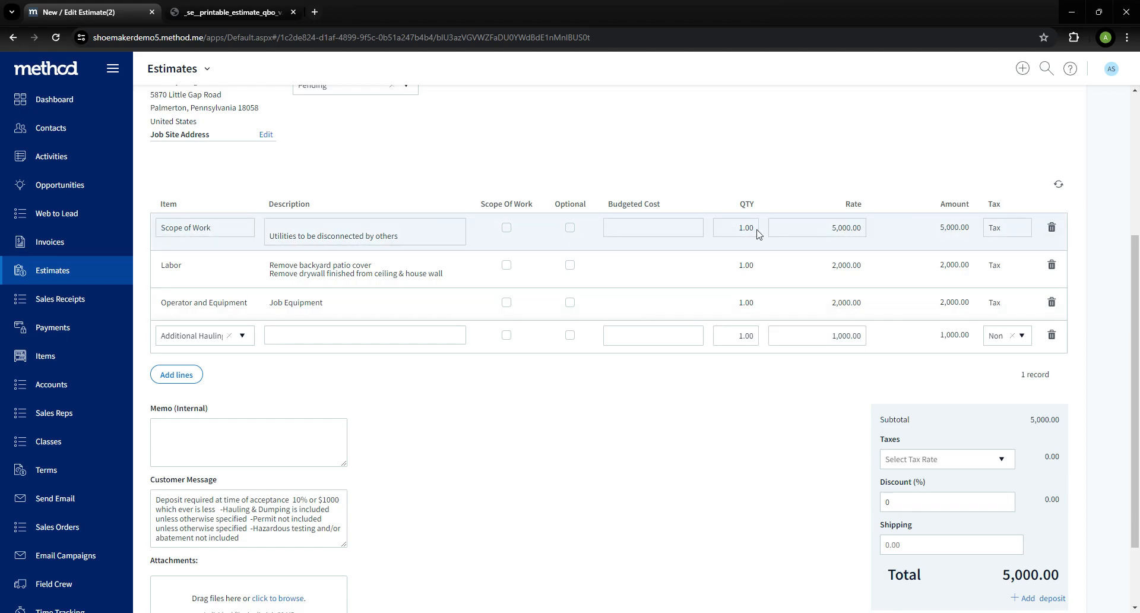
Delete the original Scope of Work line from the estimate
{"action": "left_click", "coordinate": [1052, 227]}
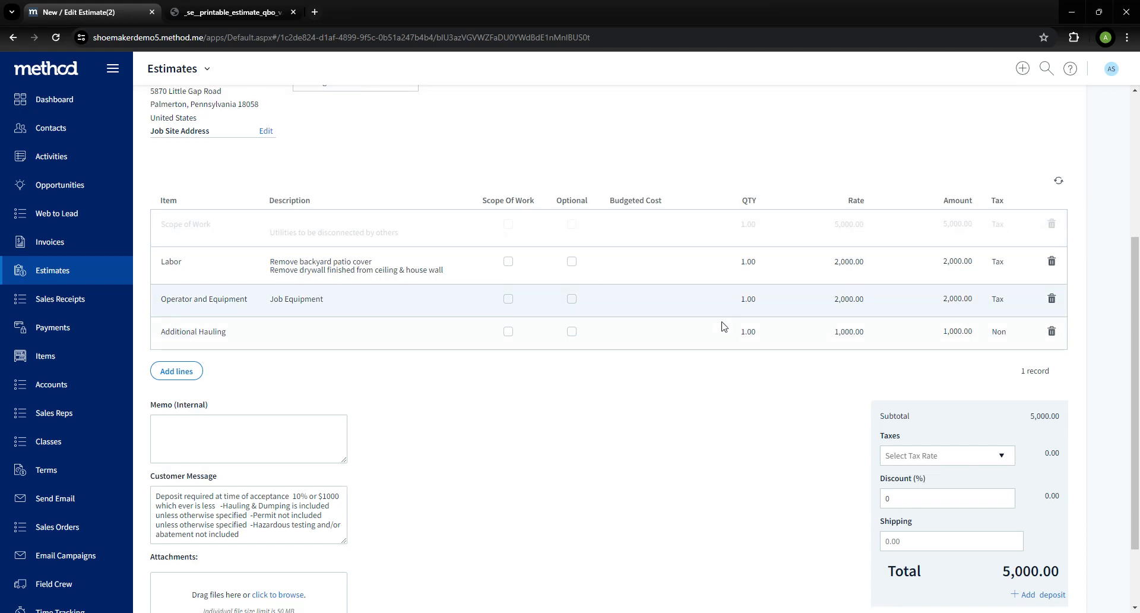
{"action": "scroll", "coordinate": [831, 416], "scroll_direction": "down", "scroll_amount": 2}
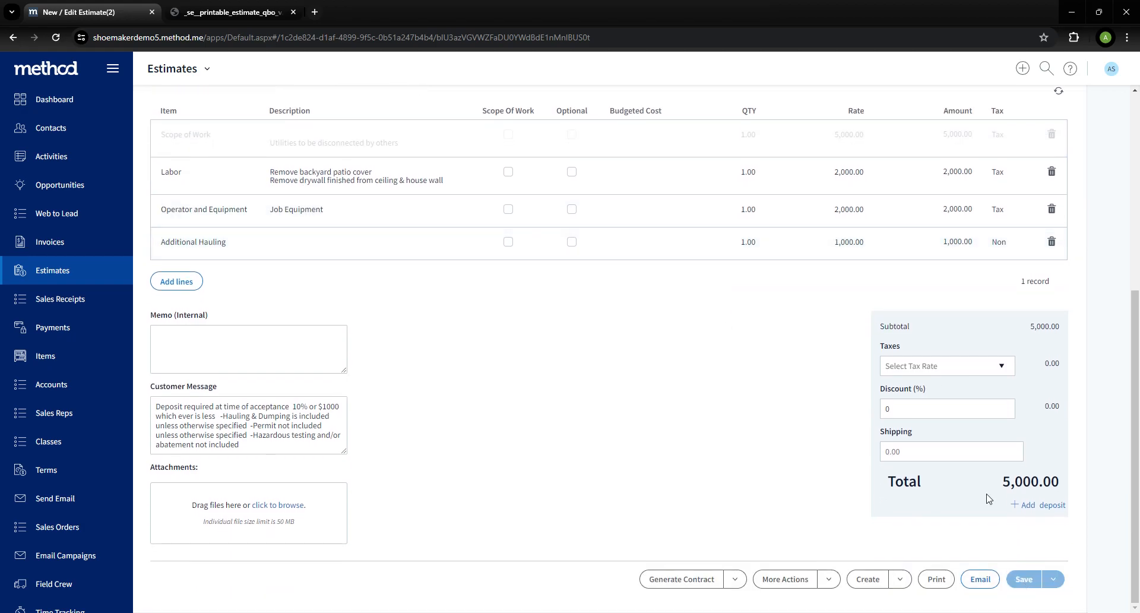
Print the estimate to preview the PDF, then close the preview tabs
{"action": "left_click", "coordinate": [937, 579]}
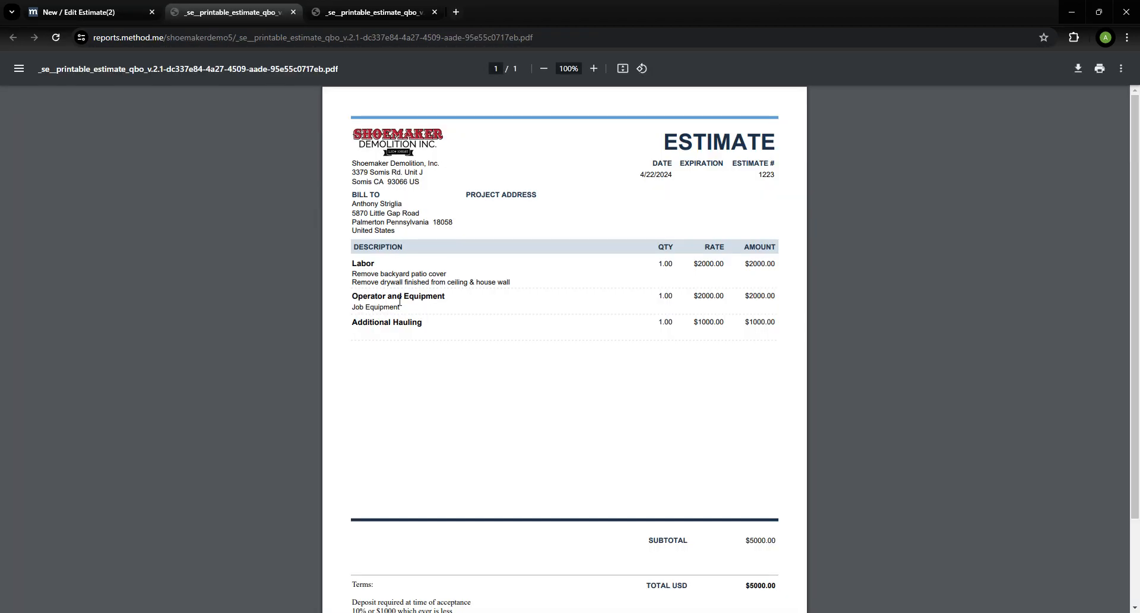
{"action": "left_click", "coordinate": [295, 14]}
{"action": "left_click", "coordinate": [295, 13]}
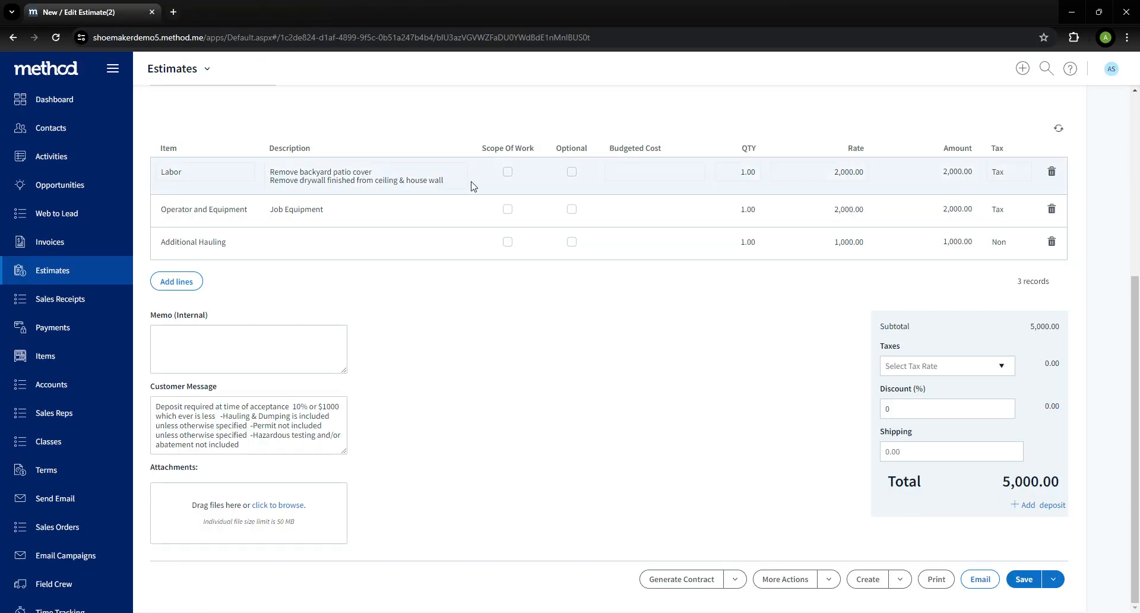
Mark the Labor, Operator and Equipment, and Additional Hauling lines as Scope Of Work and save the estimate
{"action": "left_click", "coordinate": [507, 176]}
{"action": "left_click", "coordinate": [506, 215]}
{"action": "left_click", "coordinate": [507, 247]}
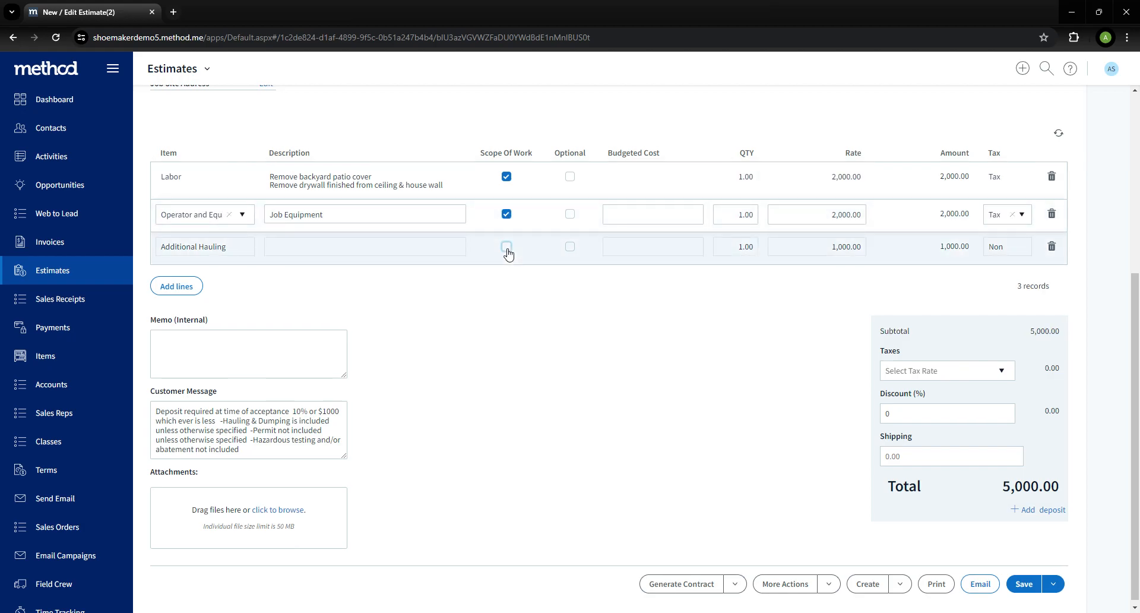
{"action": "left_click", "coordinate": [1023, 584]}
Print the estimate and review how the Scope of Work lines are grouped in the PDF
{"action": "left_click", "coordinate": [936, 585]}
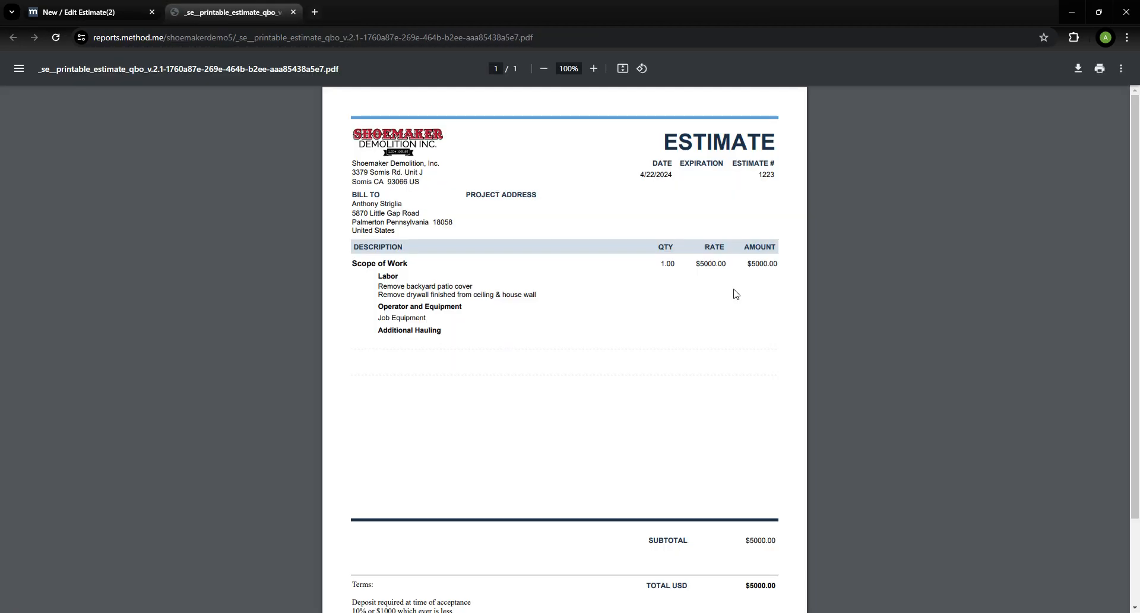
{"action": "left_click_drag", "start_coordinate": [747, 264], "coordinate": [795, 270]}
{"action": "left_click_drag", "start_coordinate": [382, 282], "coordinate": [446, 336]}
{"action": "left_click_drag", "start_coordinate": [380, 277], "coordinate": [792, 285]}
{"action": "left_click_drag", "start_coordinate": [380, 307], "coordinate": [715, 308]}
{"action": "left_click", "coordinate": [732, 314]}
{"action": "left_click_drag", "start_coordinate": [733, 270], "coordinate": [794, 270]}
{"action": "left_click", "coordinate": [748, 301]}
{"action": "scroll", "coordinate": [774, 447], "scroll_direction": "down", "scroll_amount": 2}
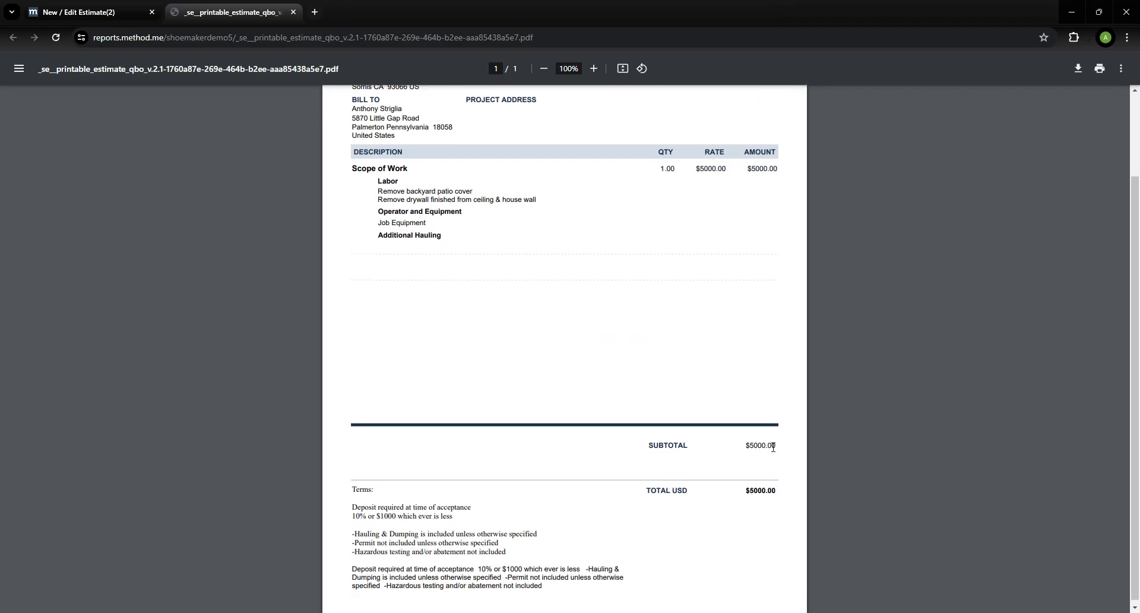
{"action": "left_click", "coordinate": [83, 12]}
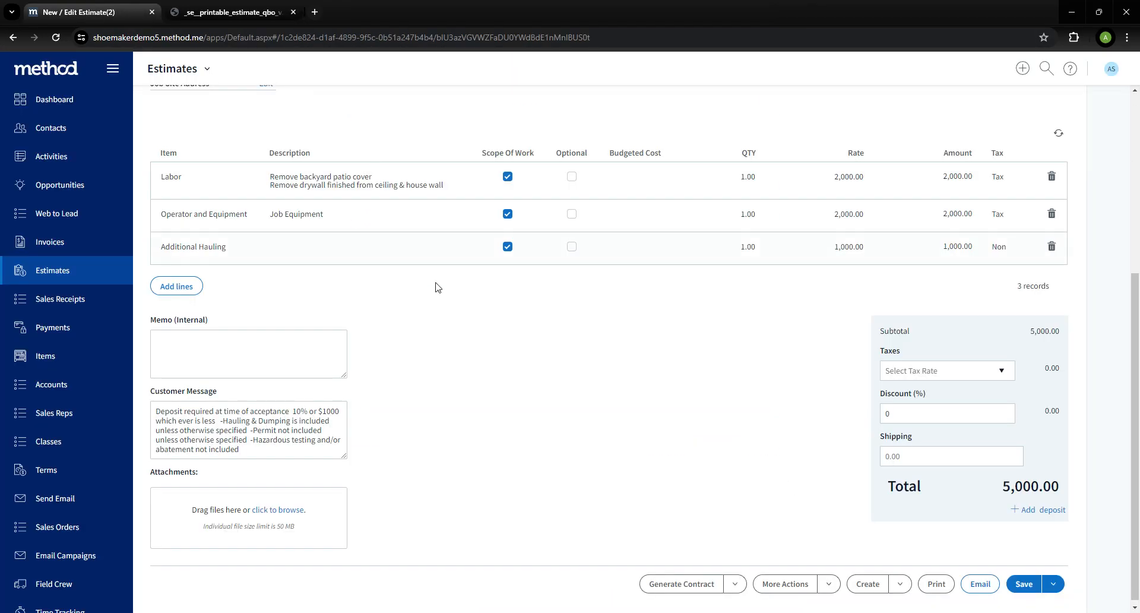
Add one new line with the Sales item at a rate of 500, removing the extra blank rows, and save
{"action": "left_click", "coordinate": [176, 290]}
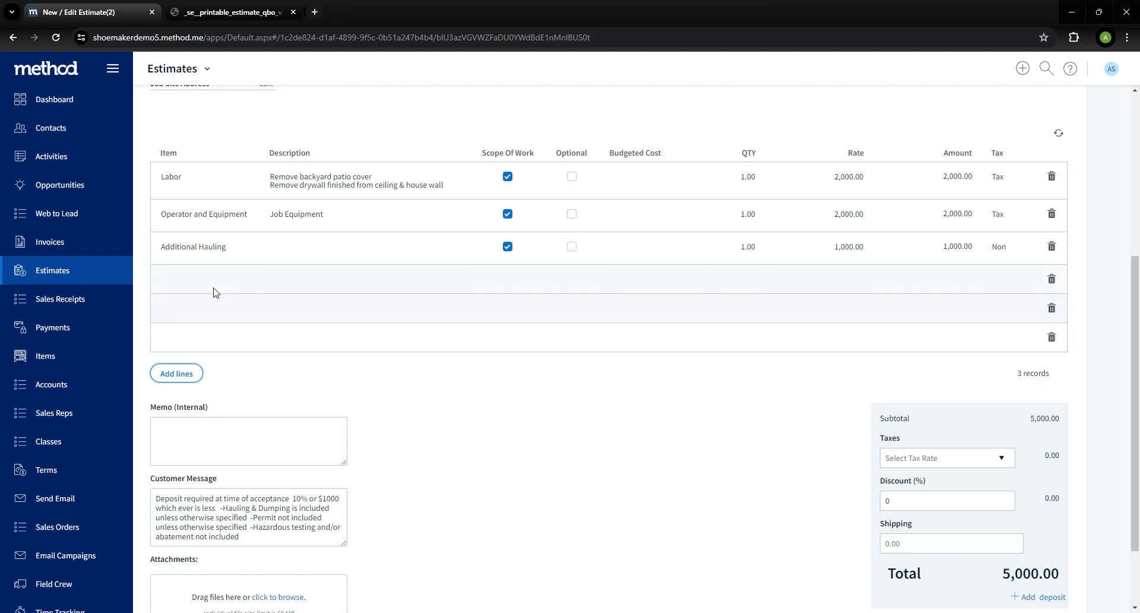
{"action": "left_click", "coordinate": [1051, 307]}
{"action": "left_click", "coordinate": [1051, 307]}
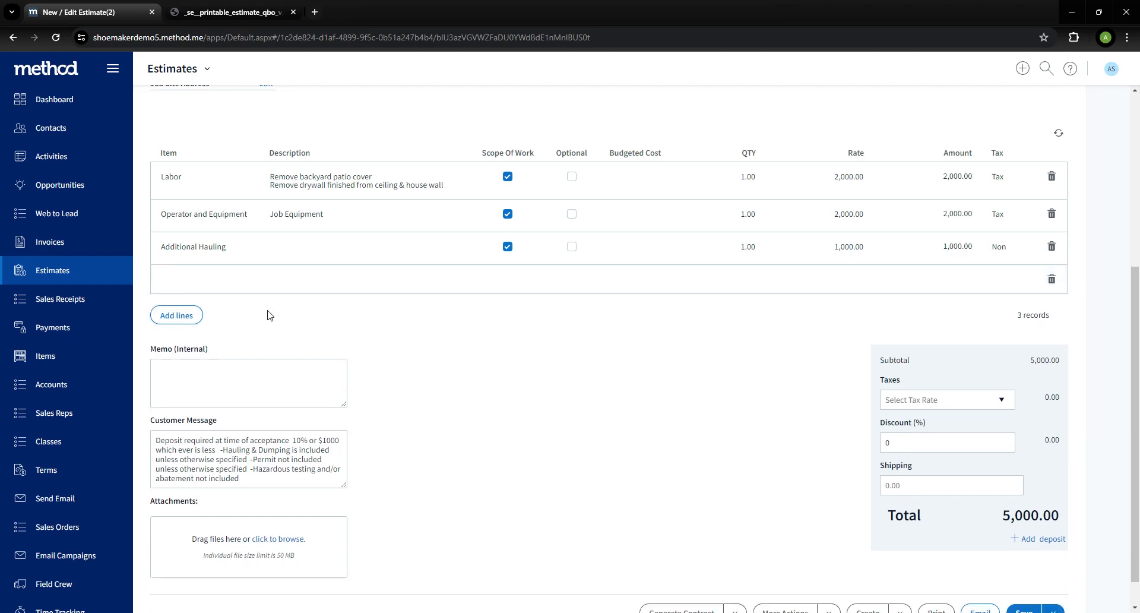
{"action": "left_click", "coordinate": [224, 287]}
{"action": "left_click", "coordinate": [241, 279]}
{"action": "scroll", "coordinate": [253, 335], "scroll_direction": "down", "scroll_amount": 8}
{"action": "scroll", "coordinate": [261, 362], "scroll_direction": "down", "scroll_amount": 3}
{"action": "scroll", "coordinate": [242, 395], "scroll_direction": "down", "scroll_amount": 2}
{"action": "scroll", "coordinate": [280, 394], "scroll_direction": "up", "scroll_amount": 5}
{"action": "scroll", "coordinate": [238, 380], "scroll_direction": "up", "scroll_amount": 3}
{"action": "left_click", "coordinate": [227, 363]}
{"action": "left_click", "coordinate": [779, 277]}
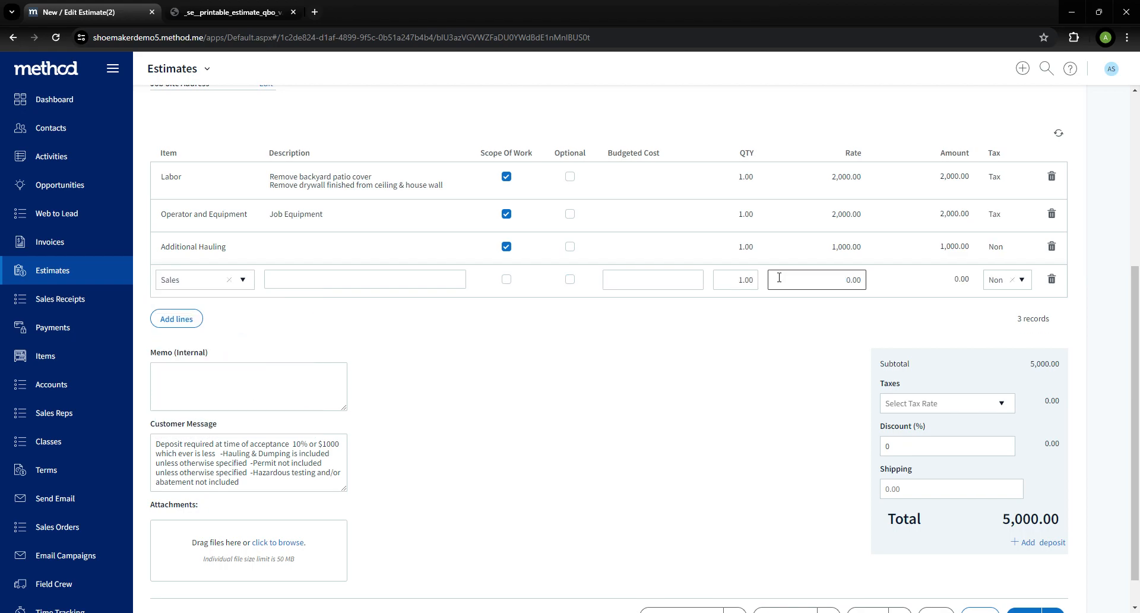
{"action": "type", "text": "50"}
{"action": "scroll", "coordinate": [849, 368], "scroll_direction": "down", "scroll_amount": 1}
{"action": "left_click", "coordinate": [1022, 579]}
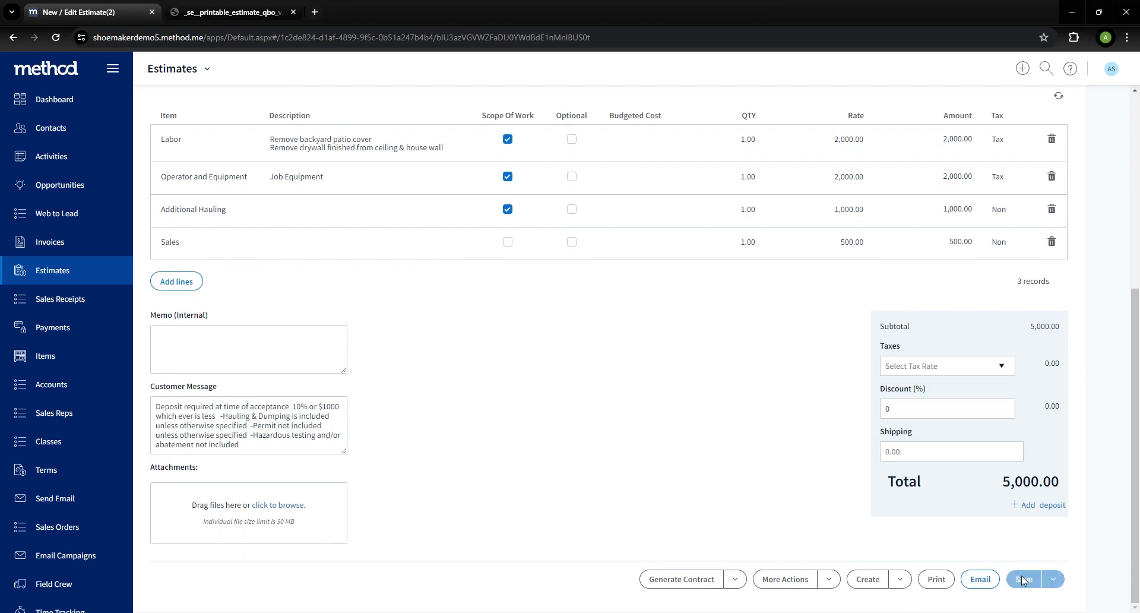
Print the estimate, review the Sales line in the PDF, and close the preview tabs
{"action": "left_click", "coordinate": [940, 583]}
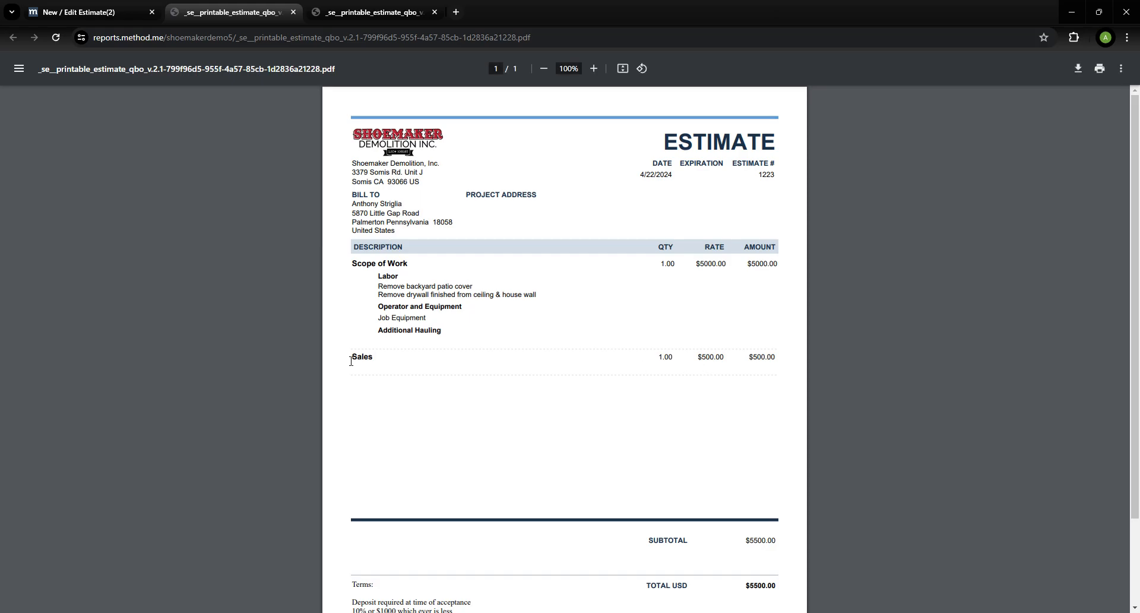
{"action": "left_click_drag", "start_coordinate": [414, 362], "coordinate": [780, 362]}
{"action": "left_click", "coordinate": [756, 371]}
{"action": "left_click", "coordinate": [131, 5]}
{"action": "left_click", "coordinate": [293, 12]}
{"action": "left_click", "coordinate": [293, 11]}
Unmark the Additional Hauling line as Scope Of Work and save the estimate
{"action": "left_click", "coordinate": [508, 209]}
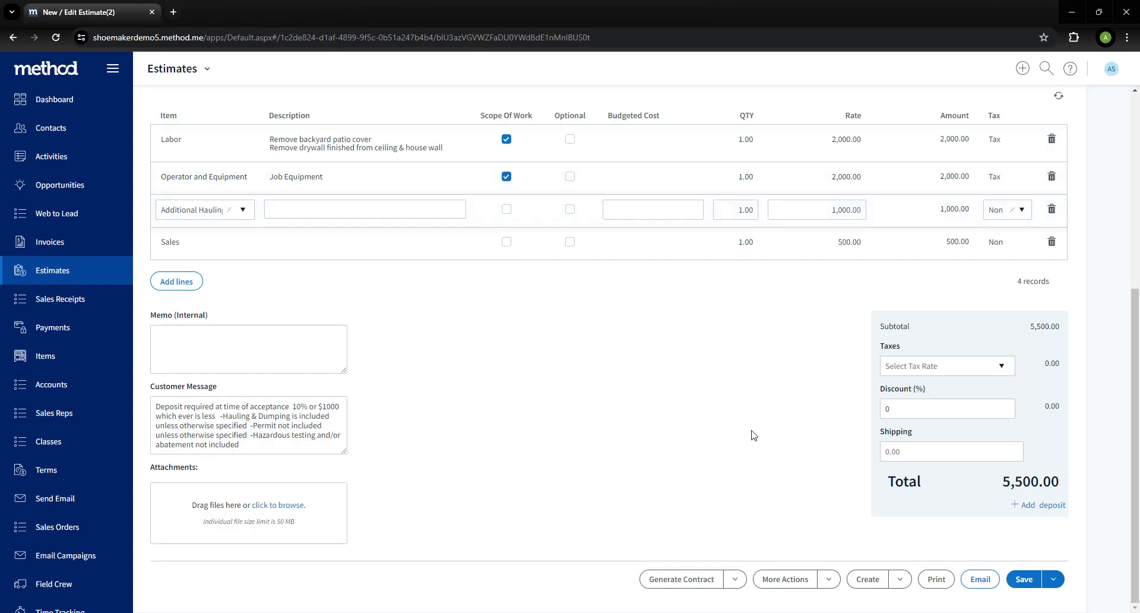
{"action": "left_click", "coordinate": [1034, 585]}
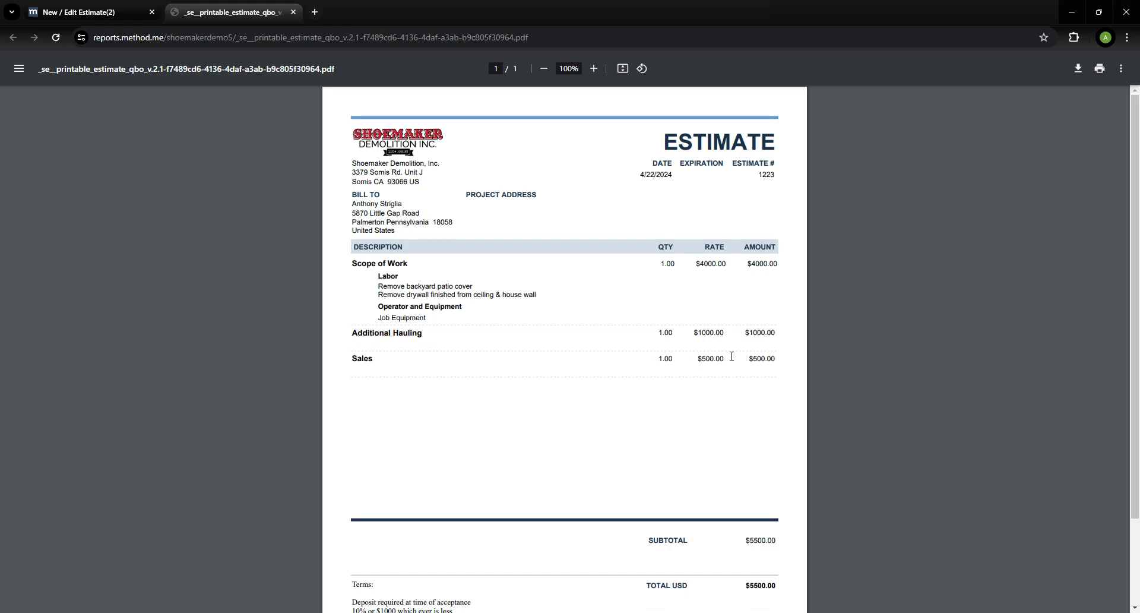
Examine the regenerated estimate PDF, close it, and inspect the Optional column of the line items
{"action": "scroll", "coordinate": [732, 357], "scroll_direction": "down", "scroll_amount": 2}
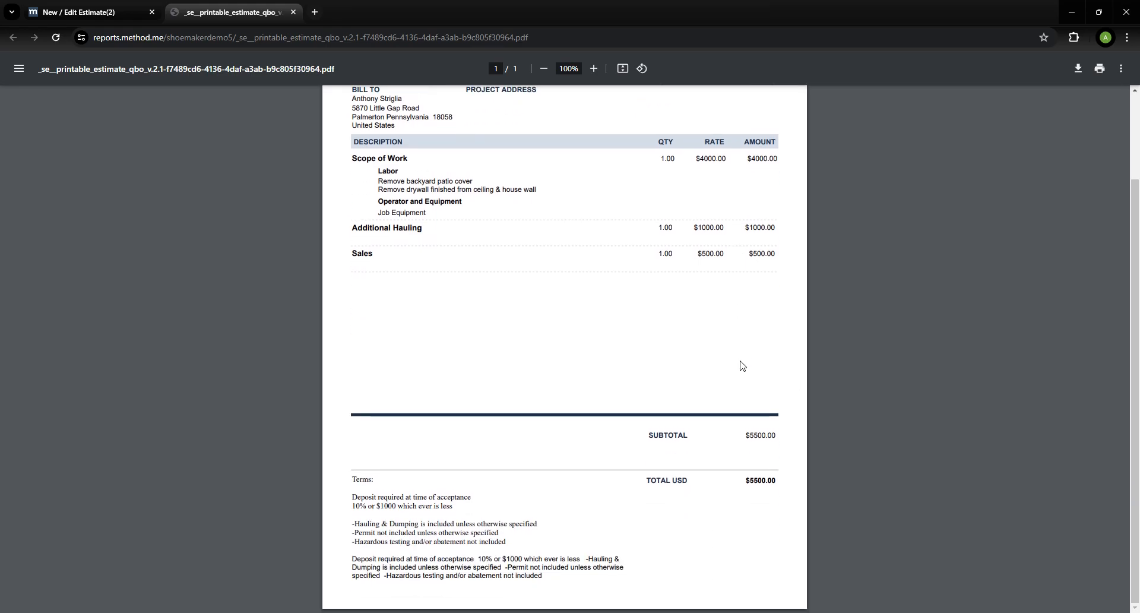
{"action": "left_click", "coordinate": [292, 13]}
{"action": "scroll", "coordinate": [813, 380], "scroll_direction": "up", "scroll_amount": 5}
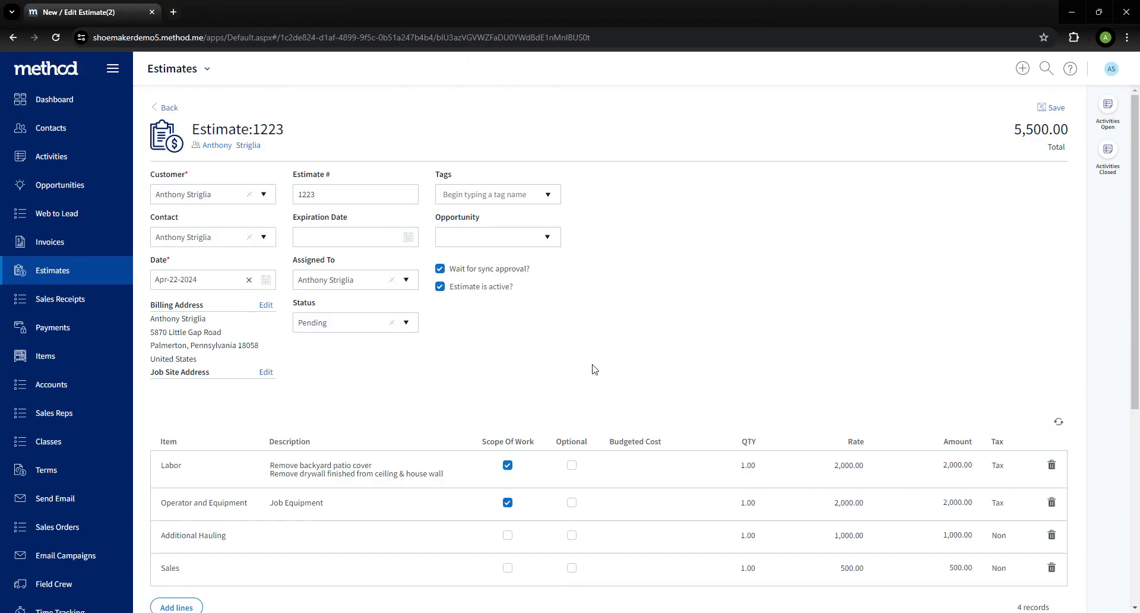
{"action": "scroll", "coordinate": [594, 369], "scroll_direction": "down", "scroll_amount": 3}
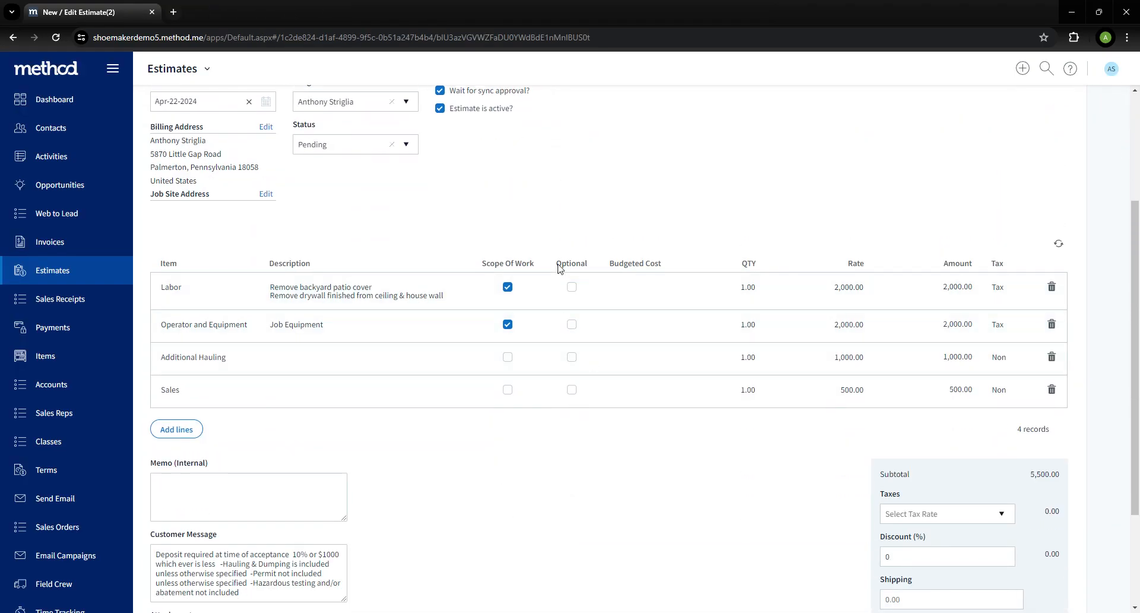
{"action": "double_click", "coordinate": [563, 266]}
{"action": "left_click", "coordinate": [593, 264]}
{"action": "left_click_drag", "start_coordinate": [564, 269], "coordinate": [592, 269]}
{"action": "left_click", "coordinate": [593, 269]}
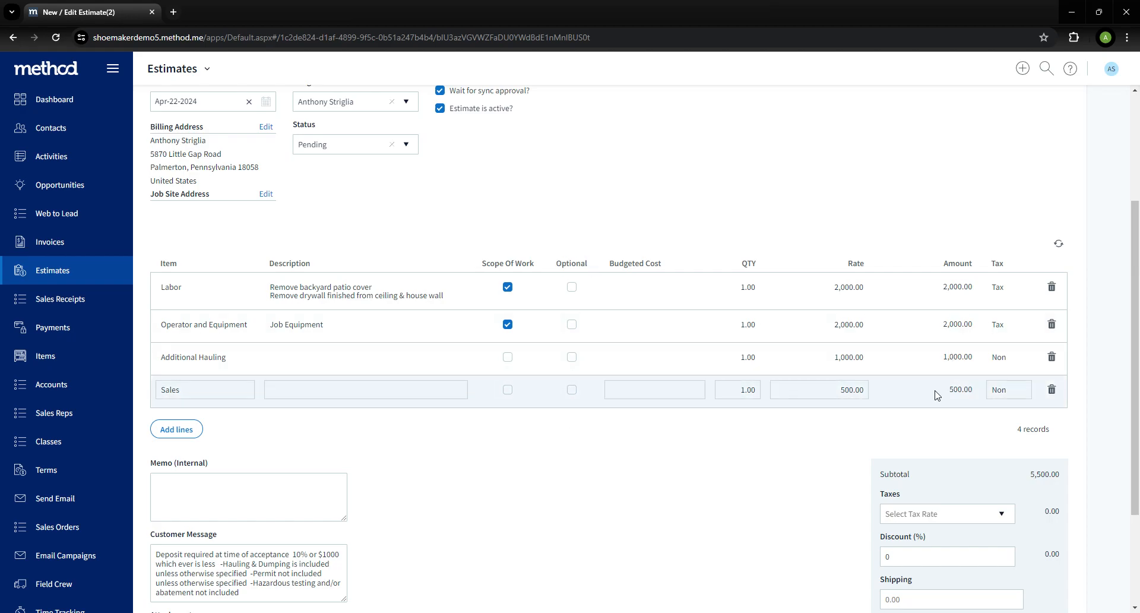
Start emailing the estimate and open its client-portal view from the email preview
{"action": "scroll", "coordinate": [944, 394], "scroll_direction": "down", "scroll_amount": 3}
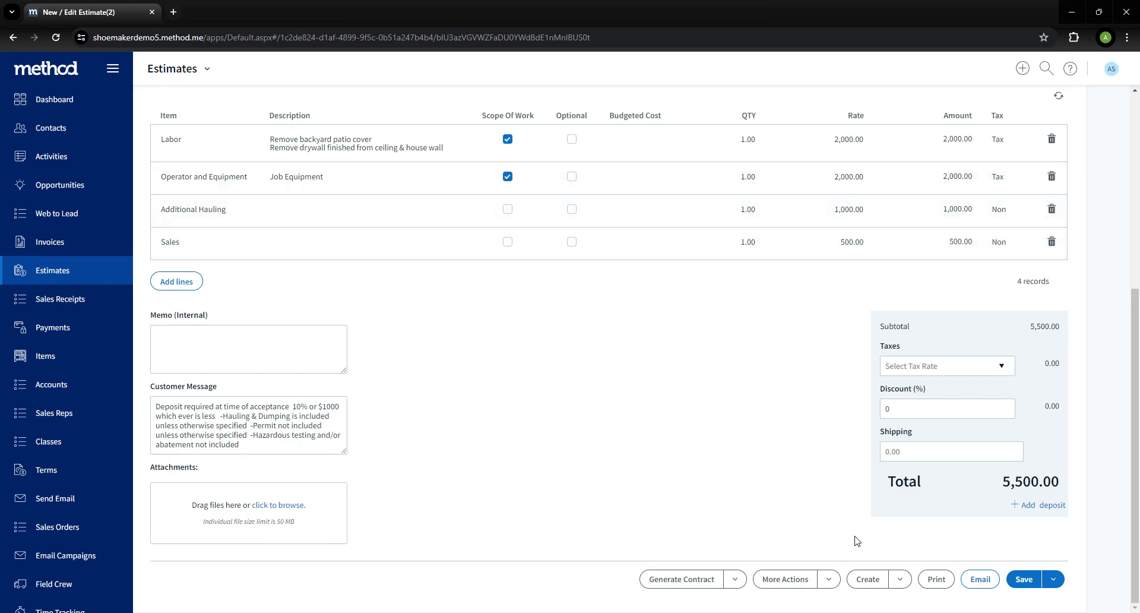
{"action": "left_click", "coordinate": [983, 580]}
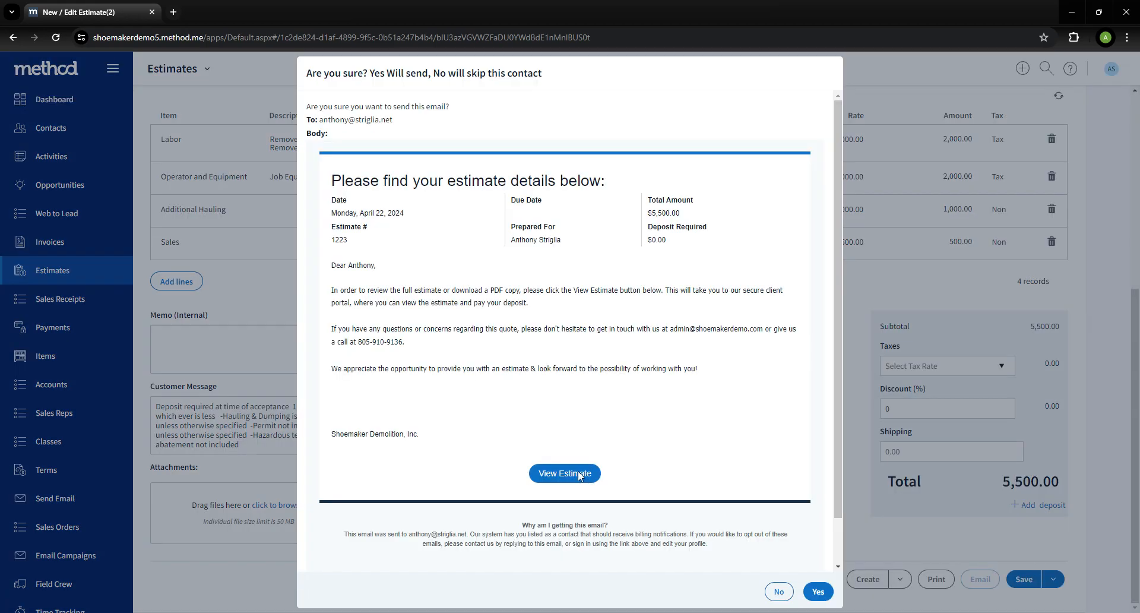
{"action": "left_click", "coordinate": [582, 476]}
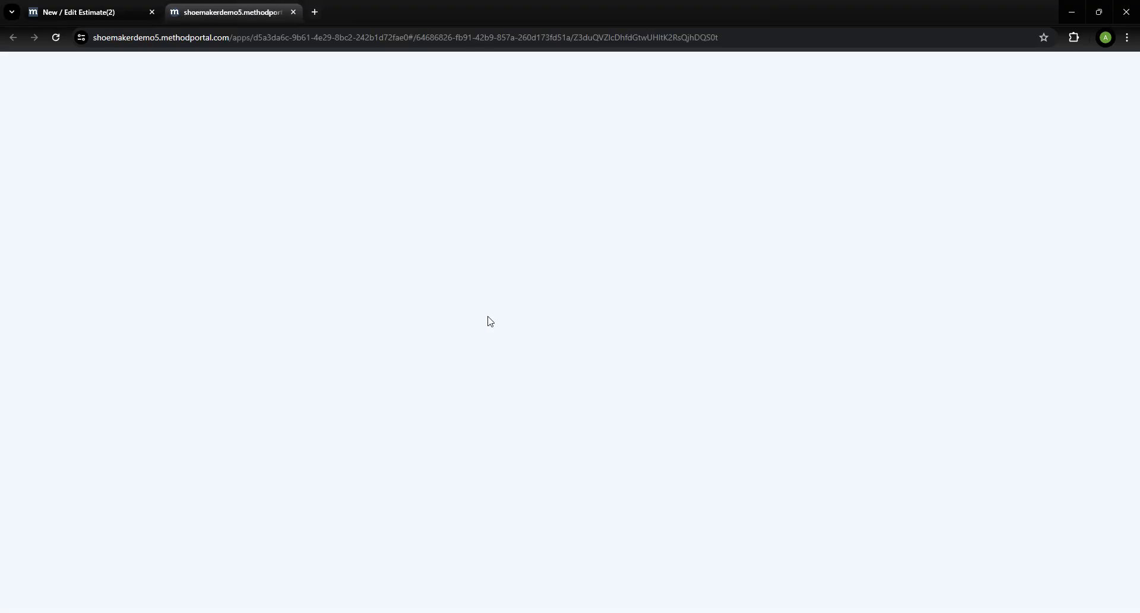
{"action": "scroll", "coordinate": [419, 306], "scroll_direction": "down", "scroll_amount": 1}
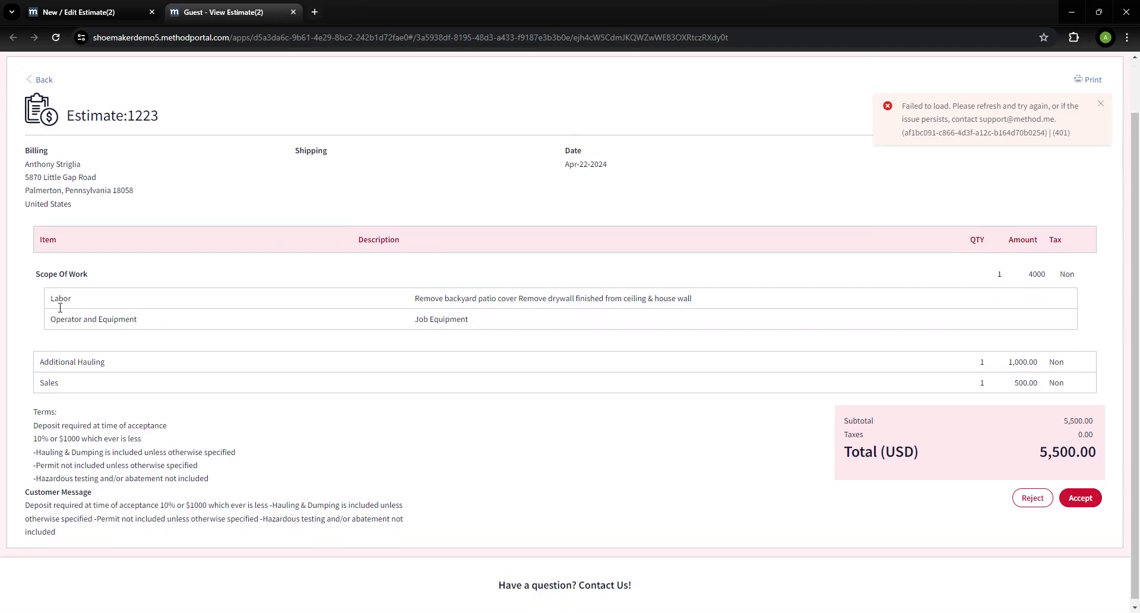
Examine how the portal estimate groups Labor and Operator and Equipment under Scope Of Work versus the separate lines
{"action": "left_click_drag", "start_coordinate": [49, 300], "coordinate": [1052, 309]}
{"action": "left_click", "coordinate": [1046, 279]}
{"action": "left_click_drag", "start_coordinate": [1035, 458], "coordinate": [1112, 456]}
{"action": "left_click", "coordinate": [1079, 502]}
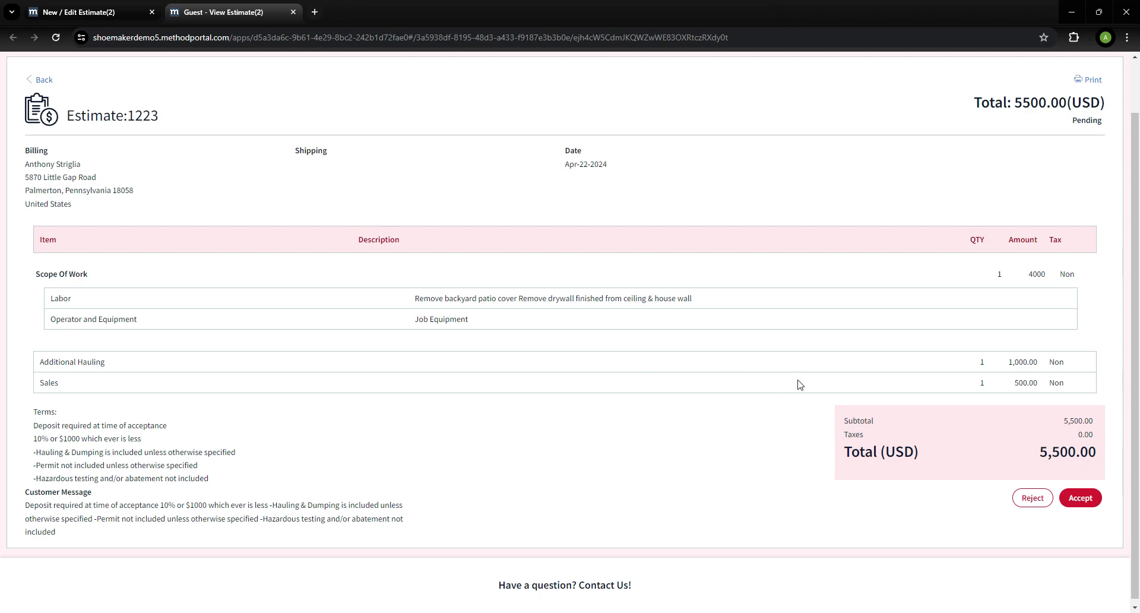
{"action": "left_click_drag", "start_coordinate": [1009, 361], "coordinate": [1038, 389]}
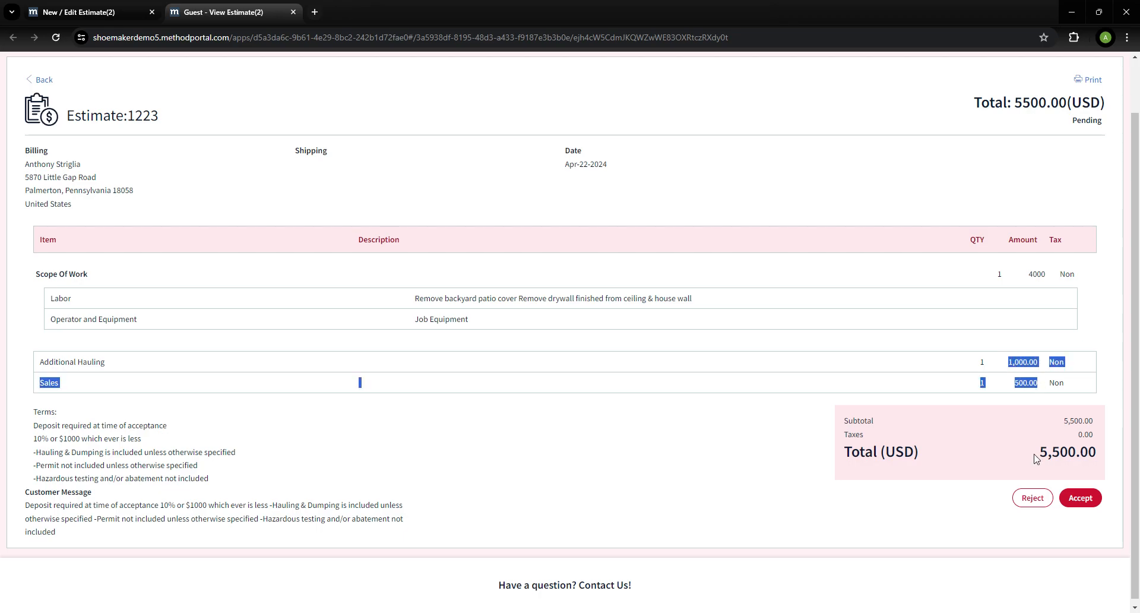
Return to the estimate editor and skip sending the email
{"action": "left_click", "coordinate": [123, 8]}
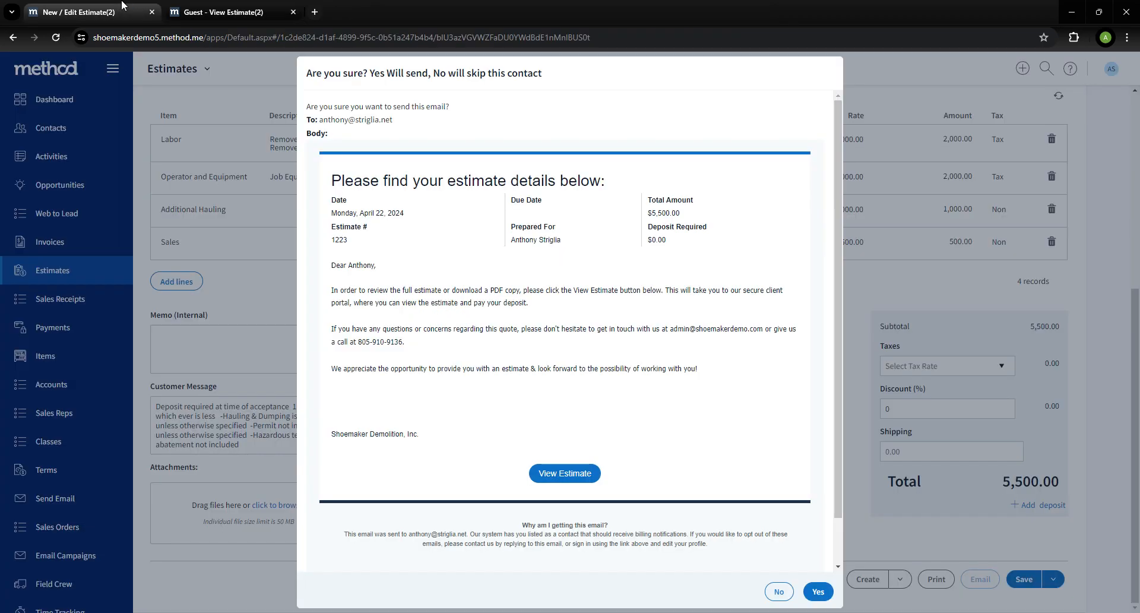
{"action": "left_click", "coordinate": [779, 591]}
{"action": "left_click", "coordinate": [671, 371]}
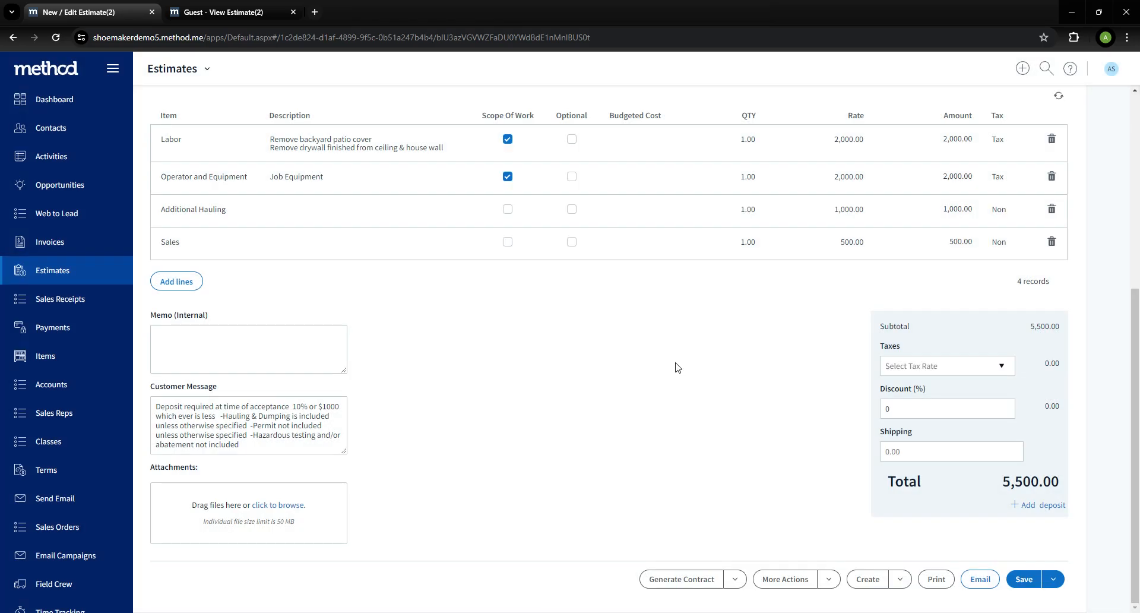